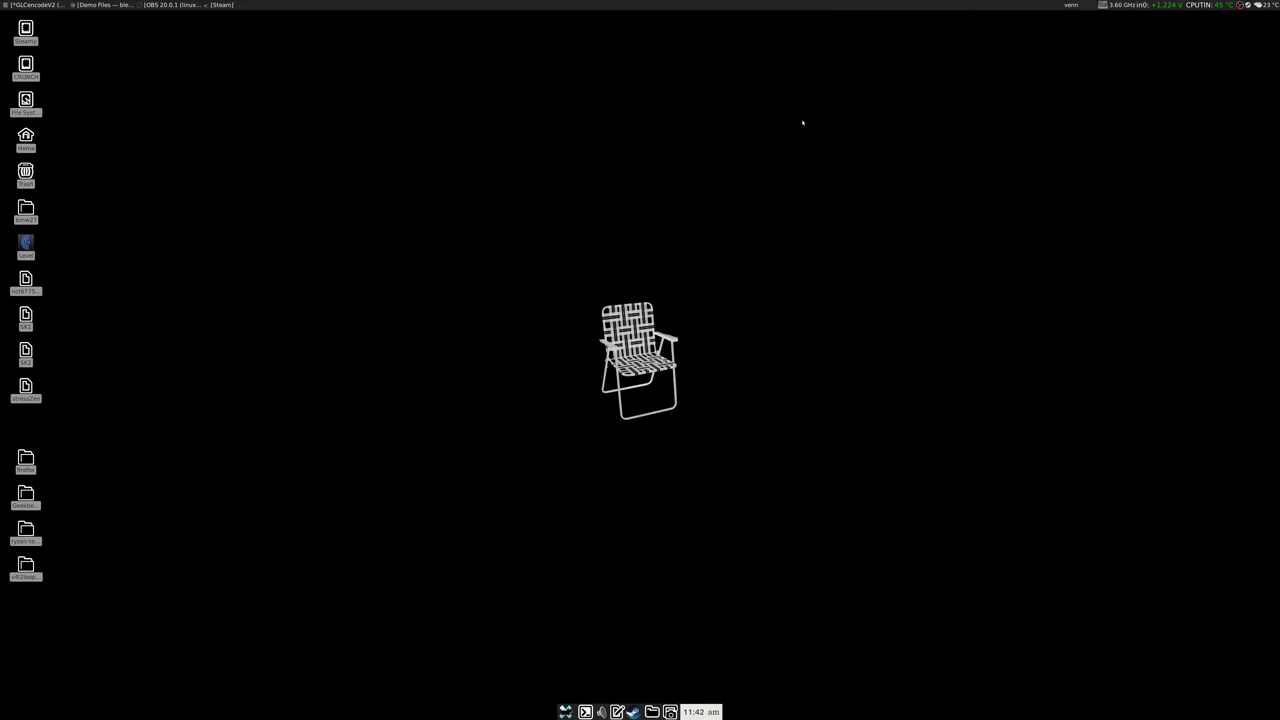
In a terminal, install blender, nvidia-cuda-toolkit, g++-5 and nvidia-modprobe with sudo apt-get, entering the account password and accepting the installation
right_click(529, 294)
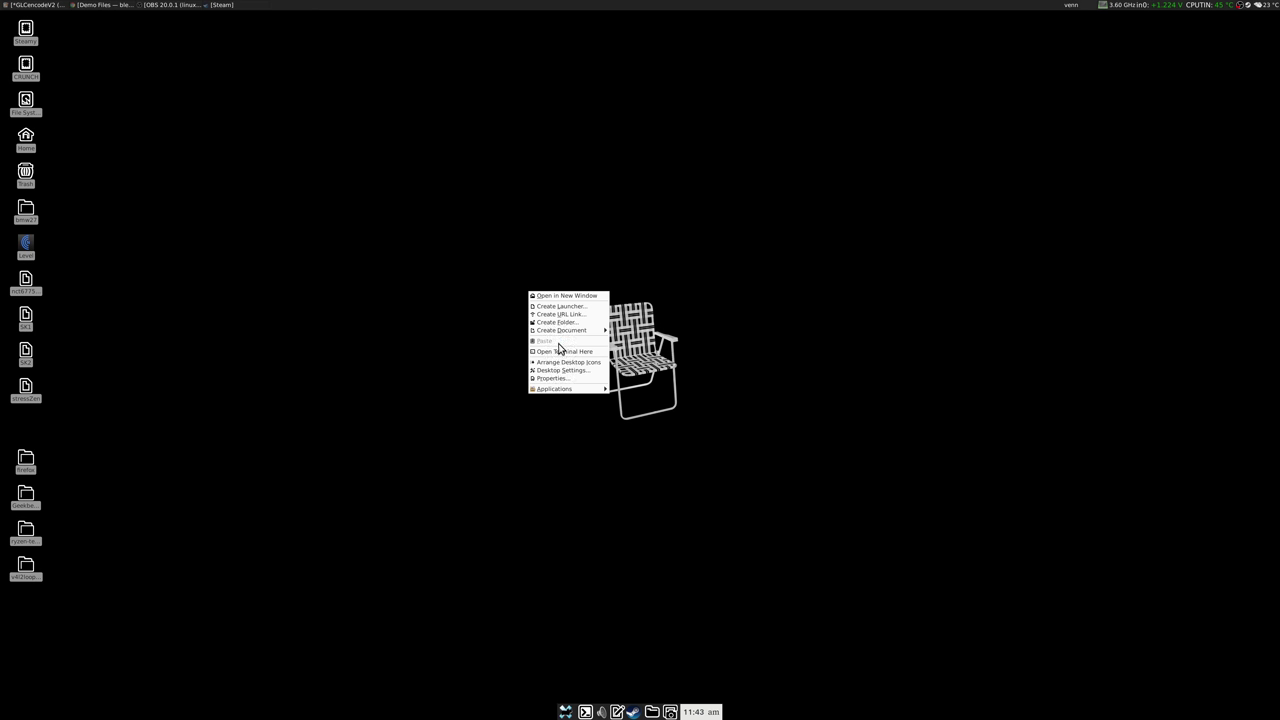
click(563, 351)
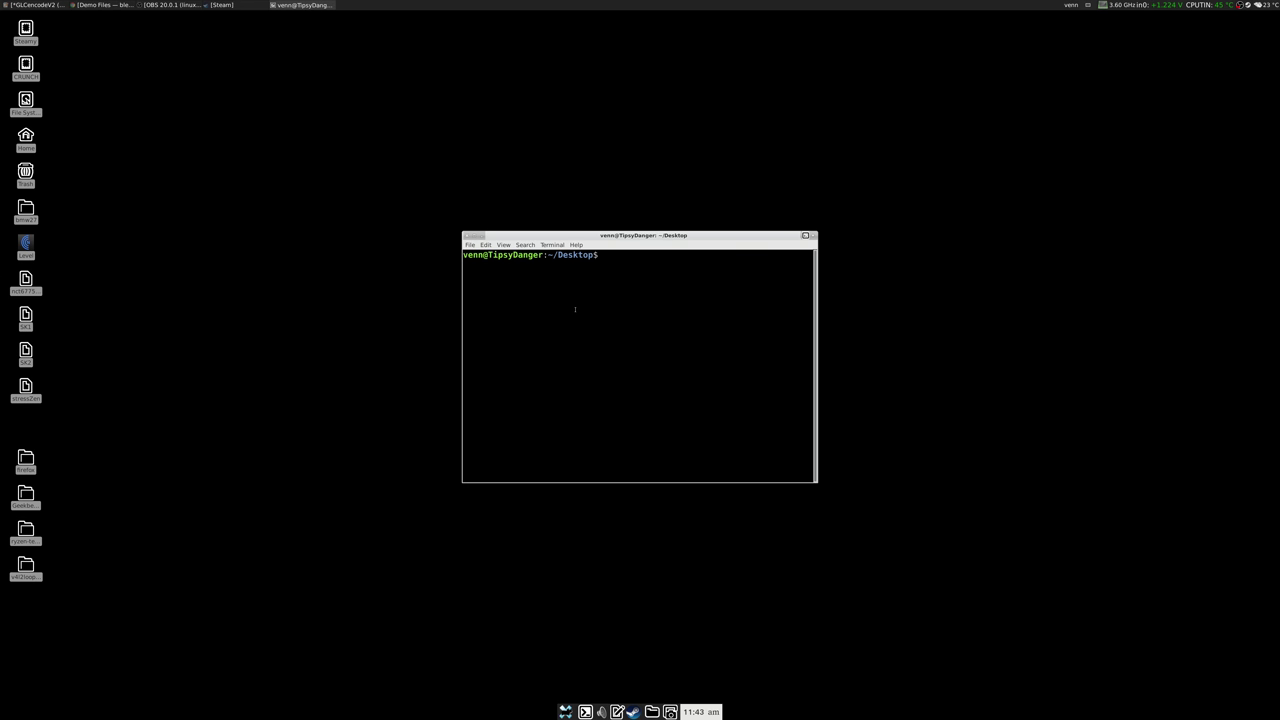
text(sudo apt-get install blender nvidia-cuda-toolkit g++-5 nvidia-modprobe)
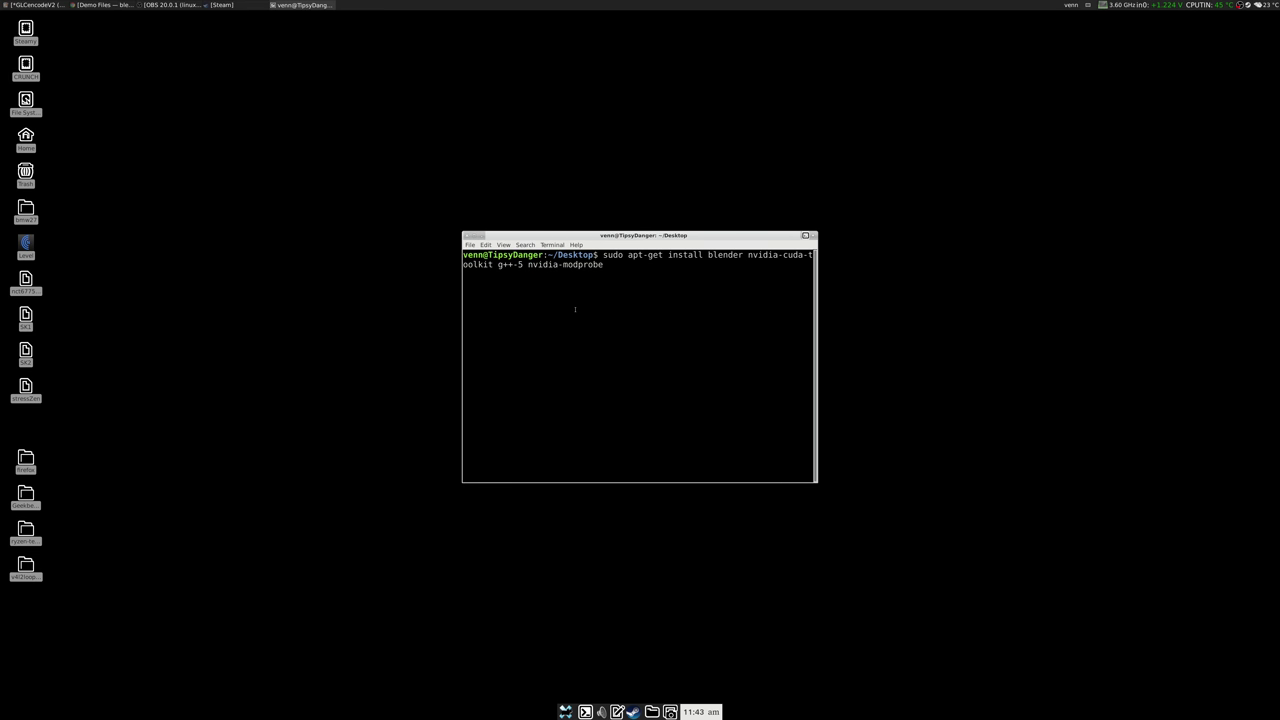
key(Return)
key(Return)
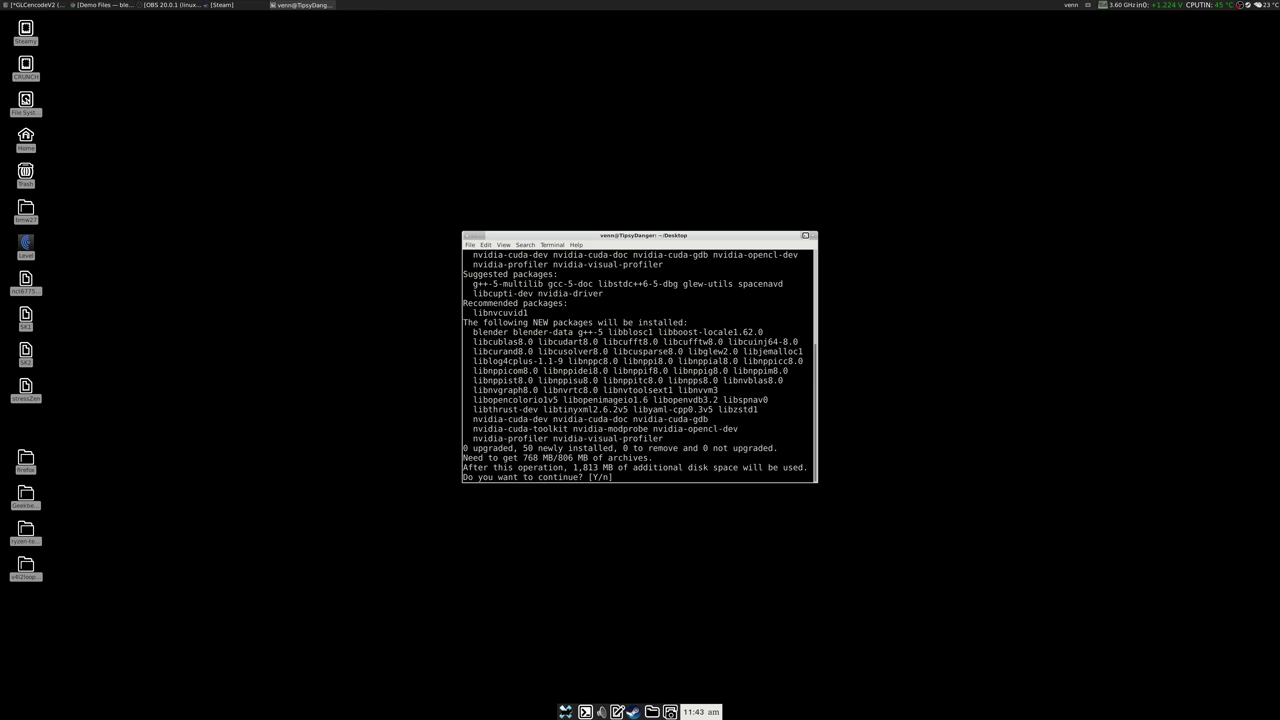
text(Y)
key(Return)
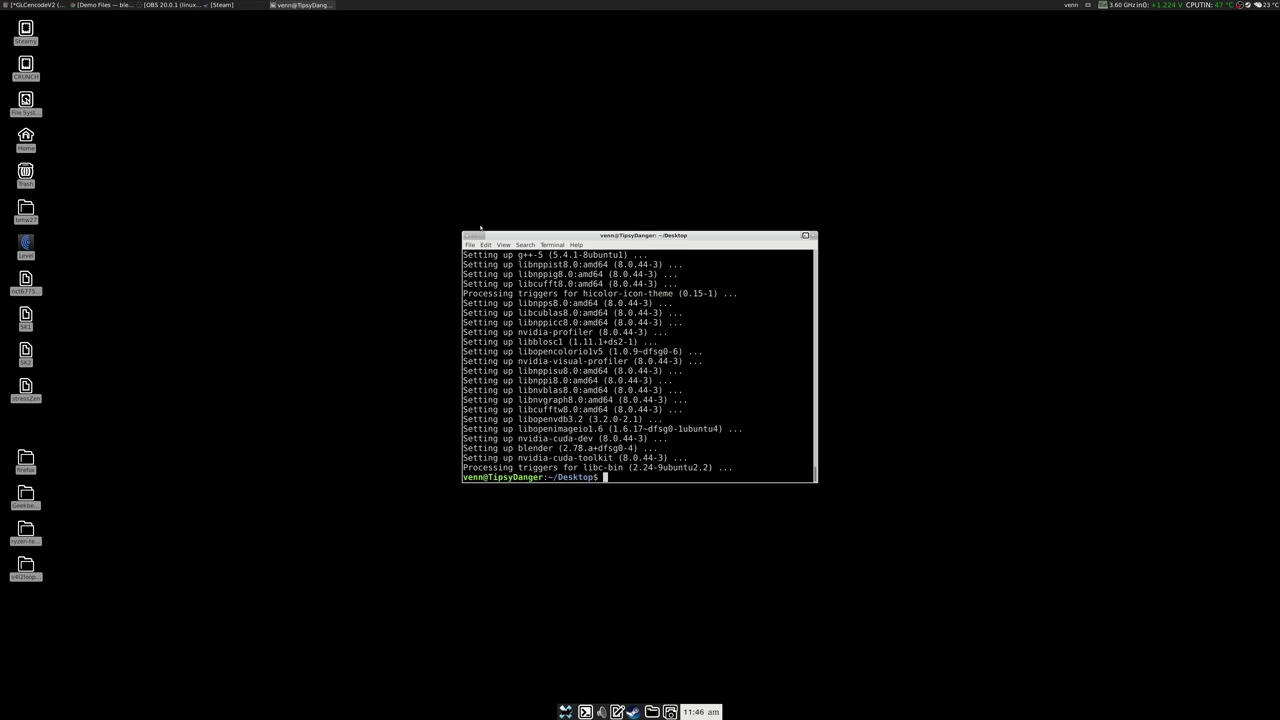
Close the terminal, view the Cycles tests on blender.org's demo files page in Chrome, and minimize the browser
click(468, 236)
click(123, 5)
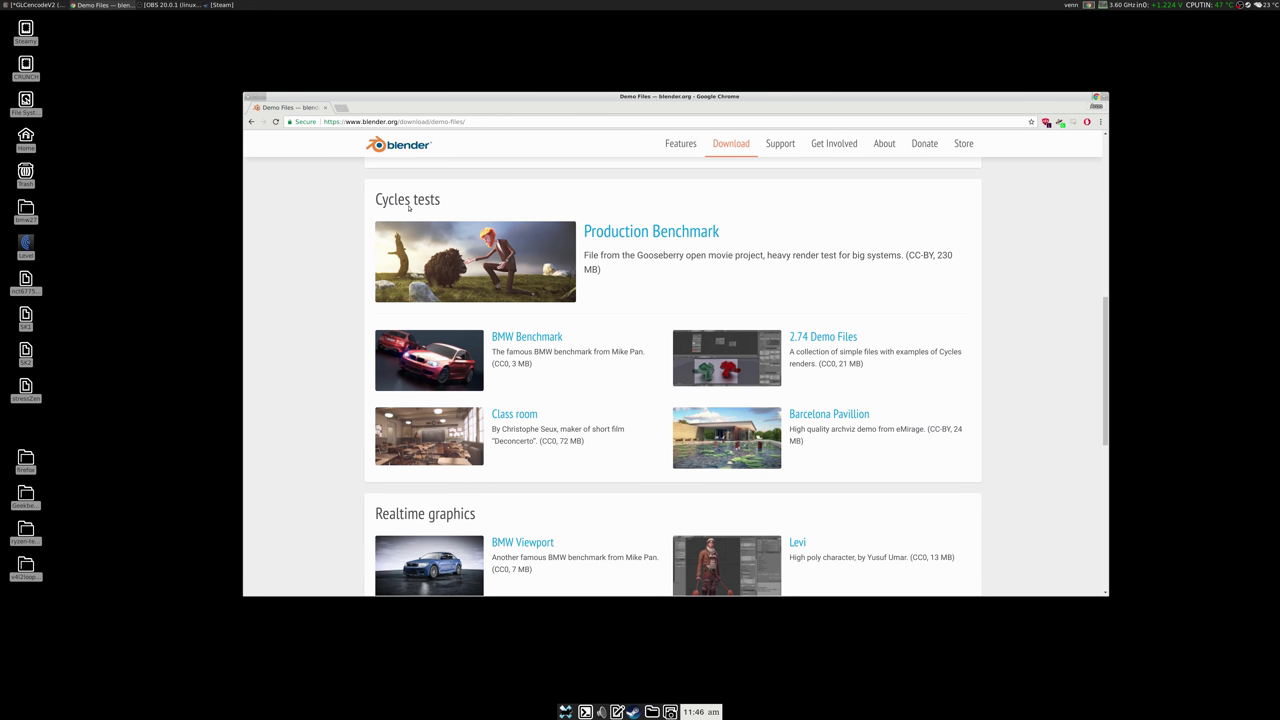
click(262, 97)
Open the bmw27 folder from the desktop and start a terminal in it, placed below the two .blend files
double_click(25, 210)
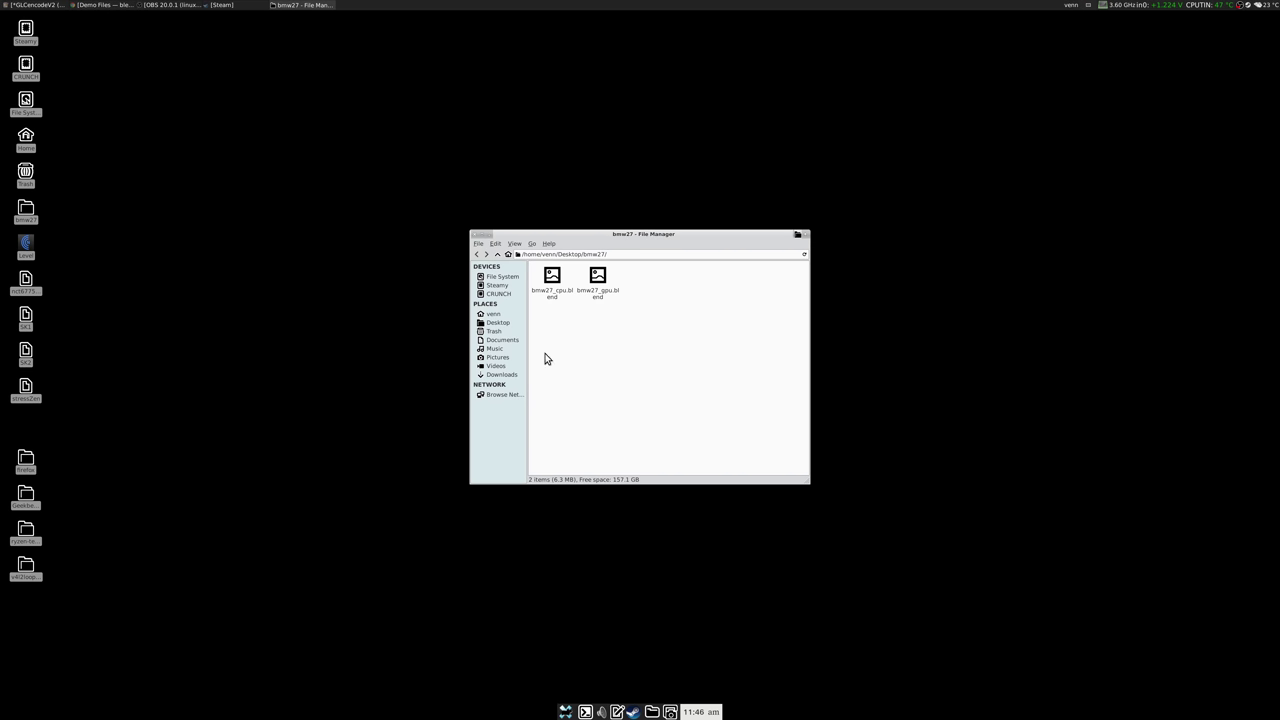
click(554, 294)
click(608, 296)
click(618, 346)
right_click(618, 346)
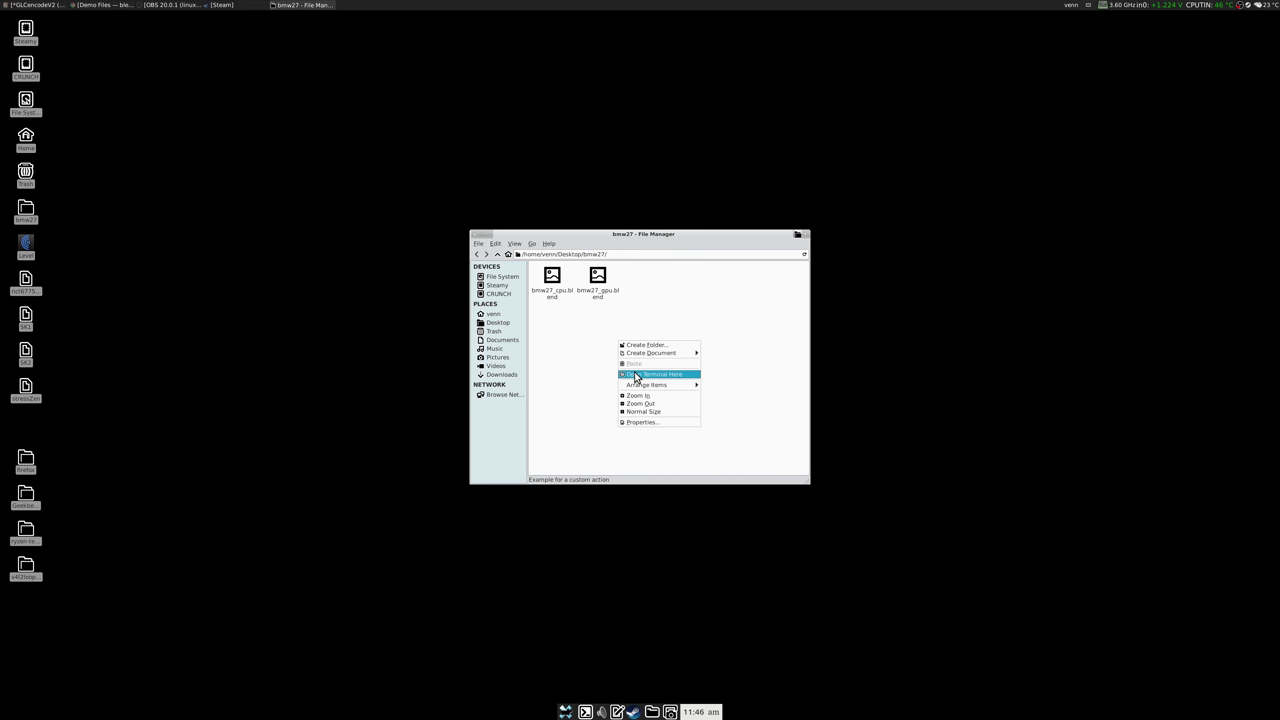
click(640, 374)
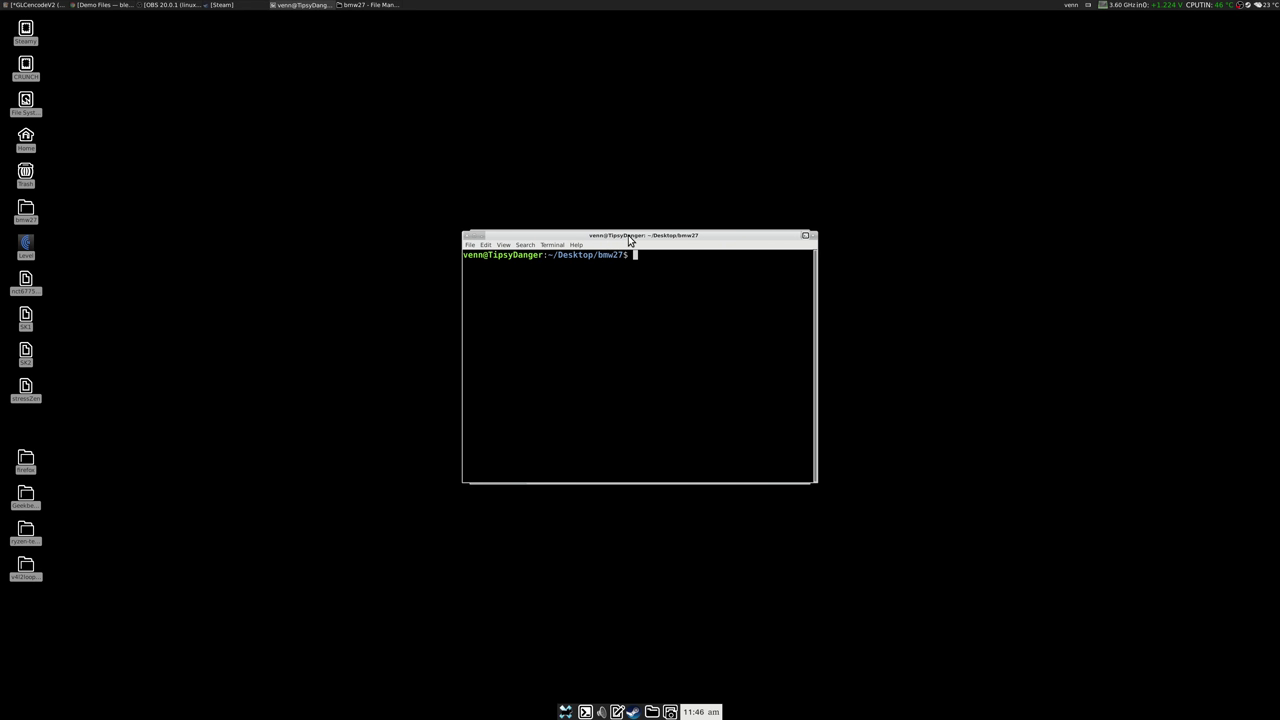
drag(628, 235, 628, 321)
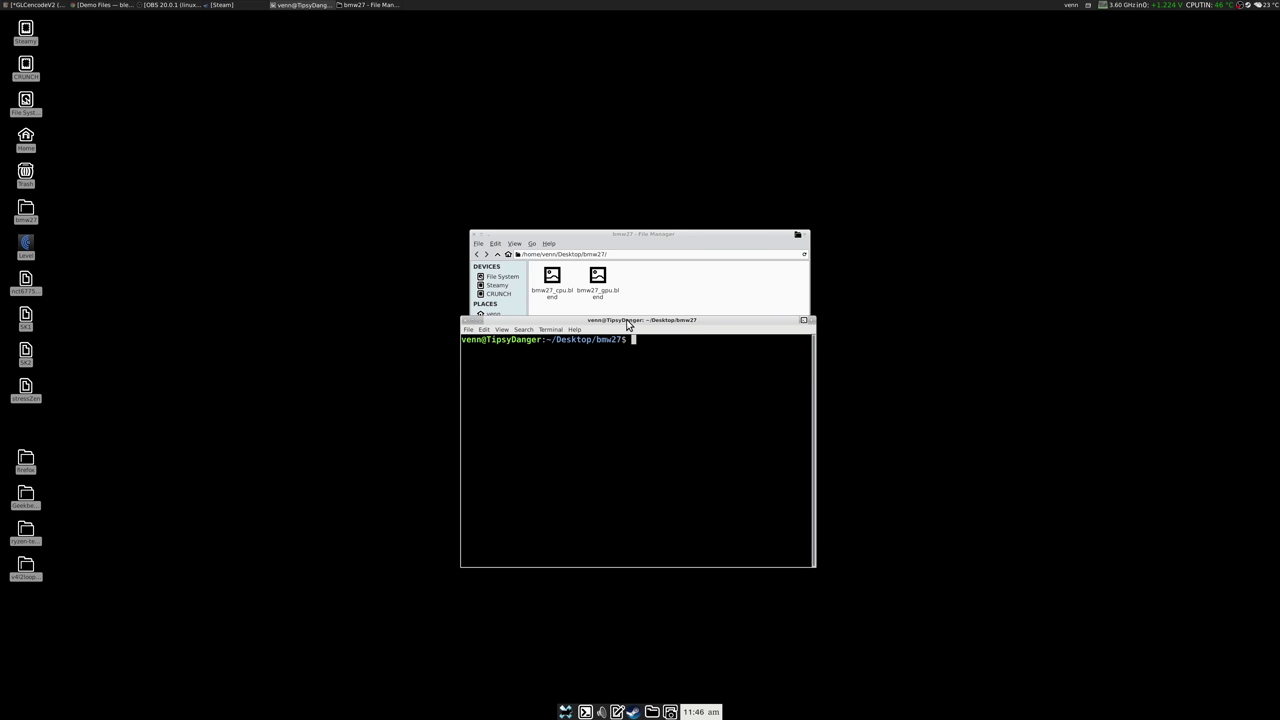
Run sudo blender on bmw27_gpu.blend, entering the account password, and move and enlarge the Blender window
text(sudo)
text(blender)
text(bmw)
key(Tab)
text(g)
key(Tab)
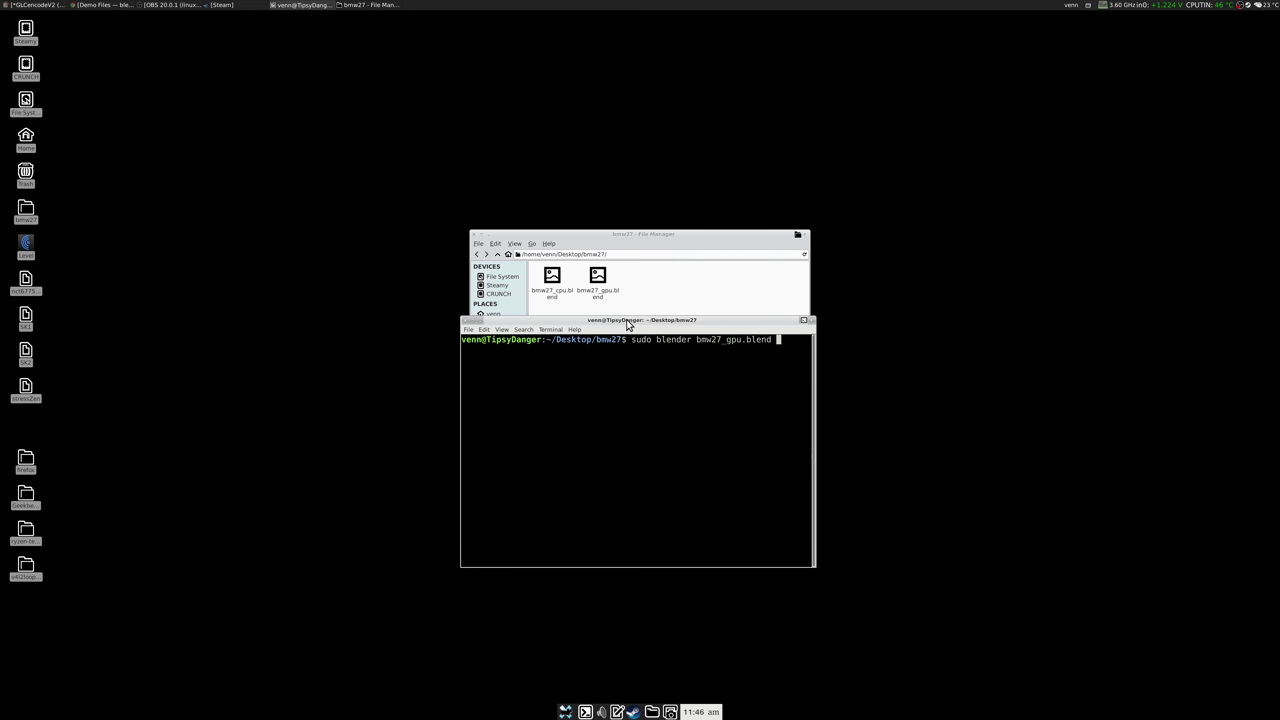
key(Return)
key(Return)
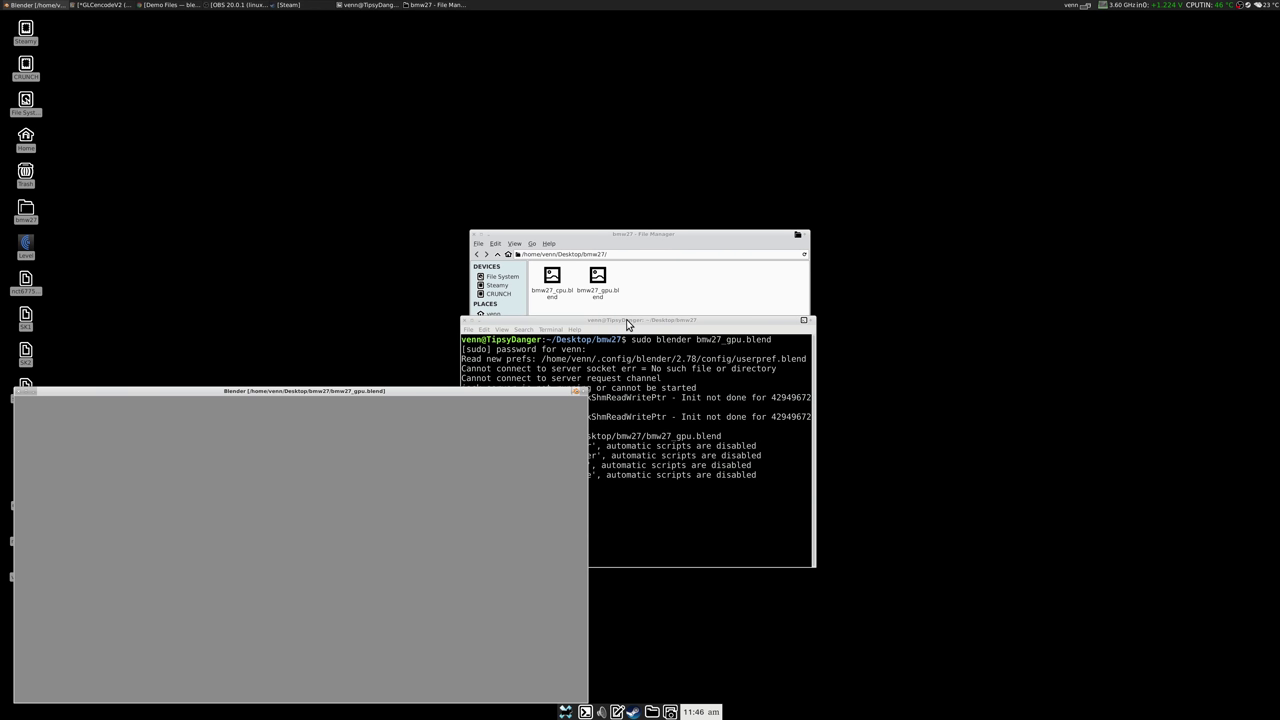
drag(460, 400, 763, 124)
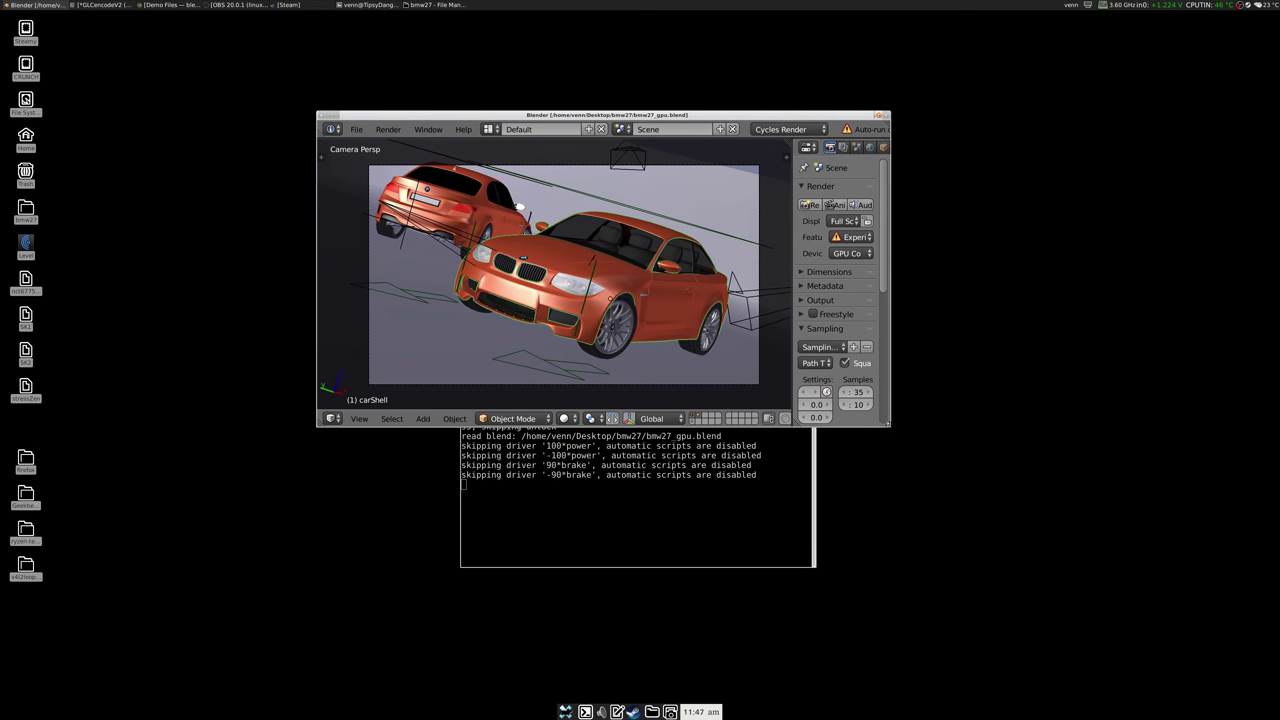
drag(886, 430, 1072, 620)
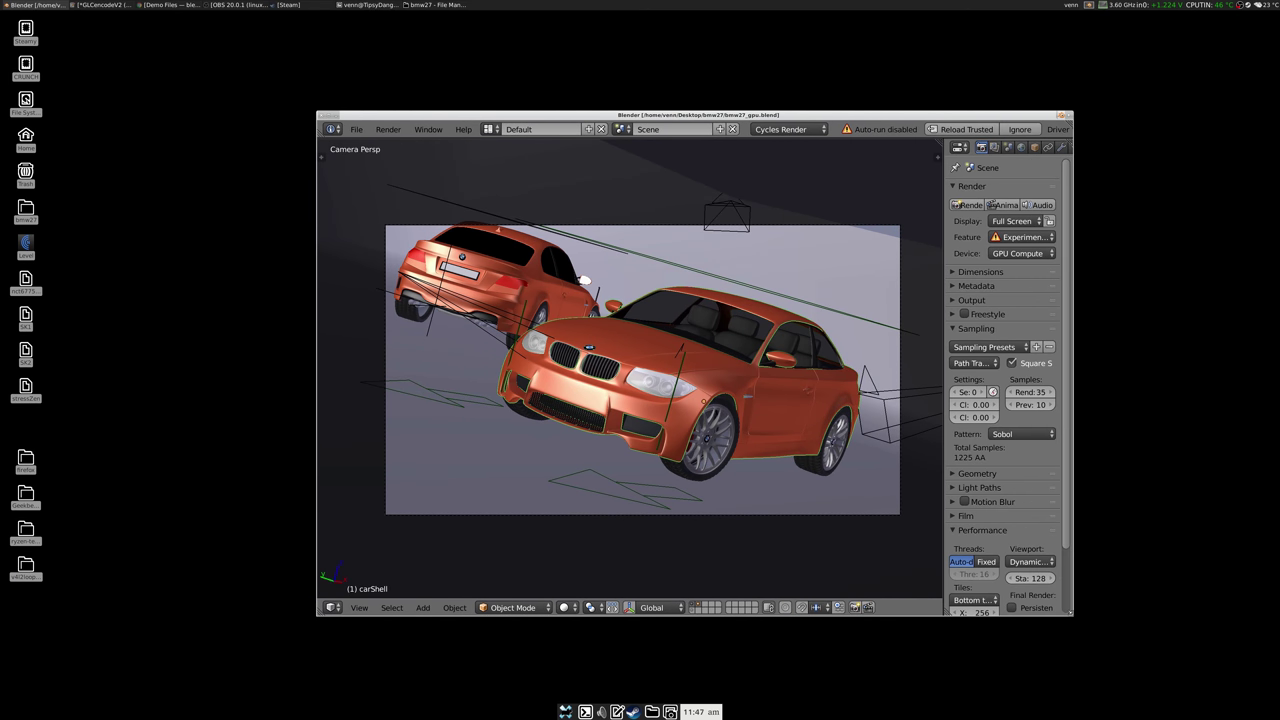
Examine the CUDA compute device choices in the System section of User Preferences, and close the preferences window
click(358, 131)
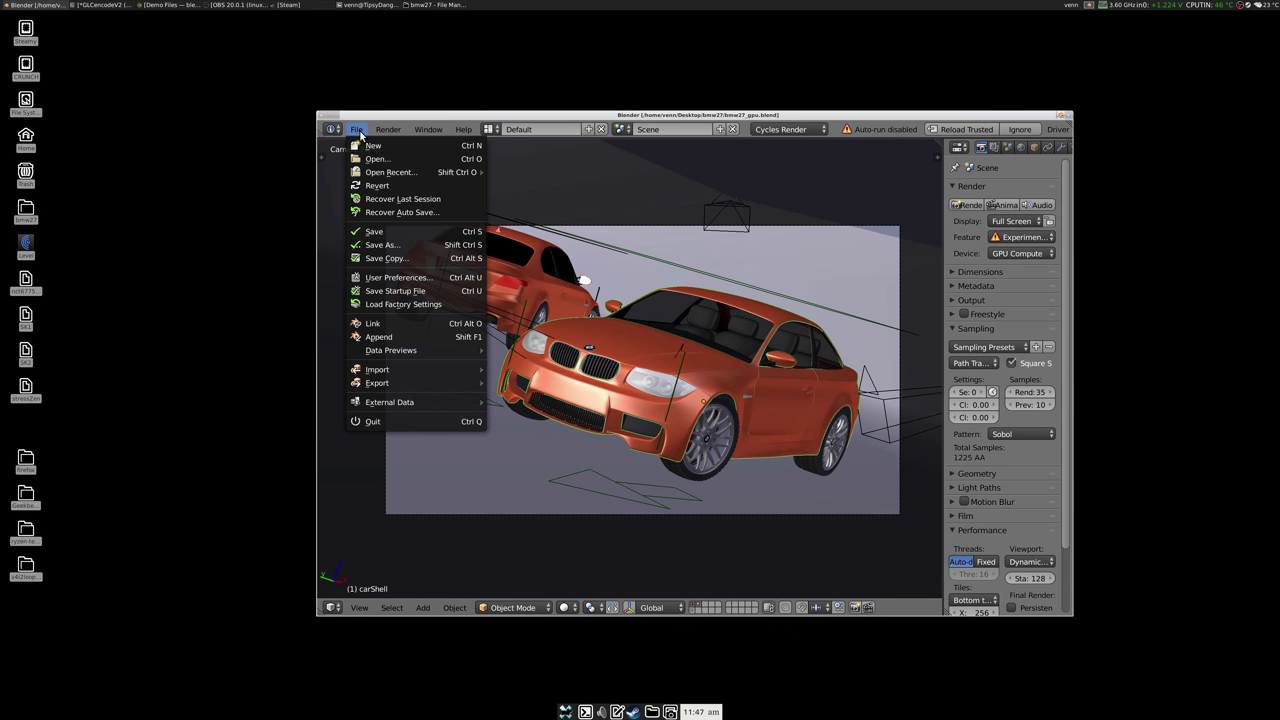
click(402, 278)
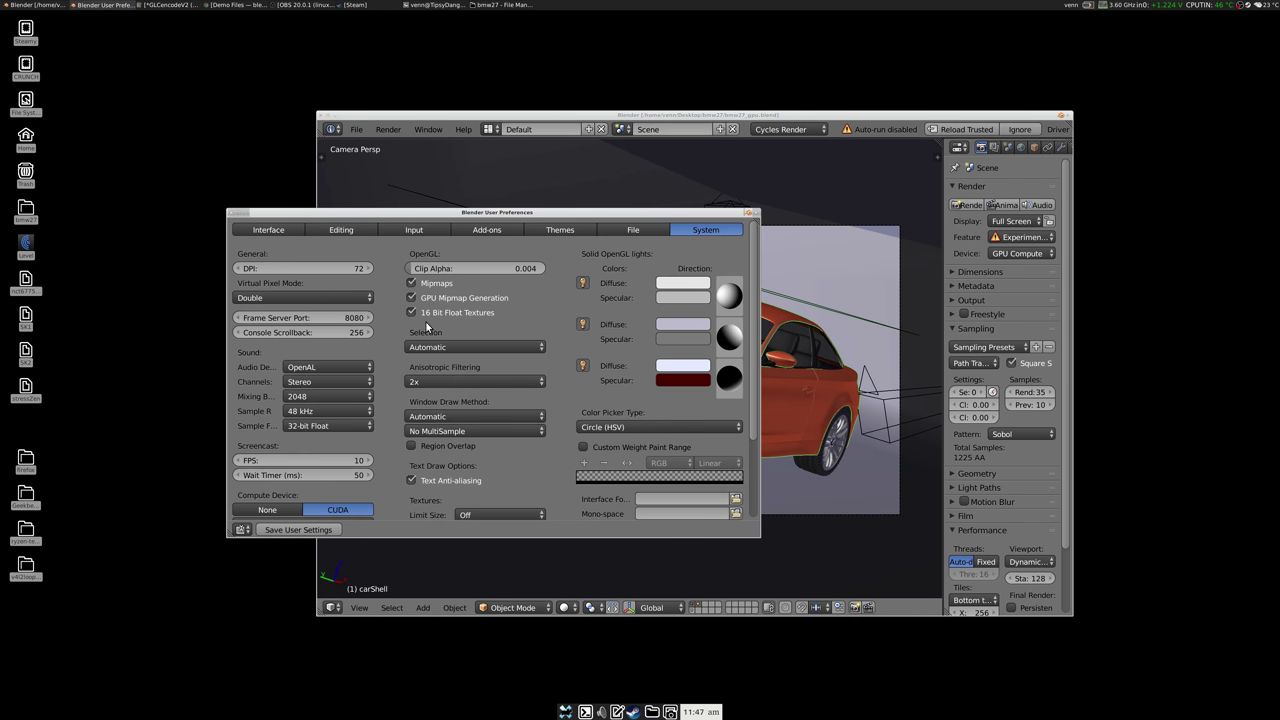
scroll(395, 391, down, 1)
scroll(395, 391, down, 1)
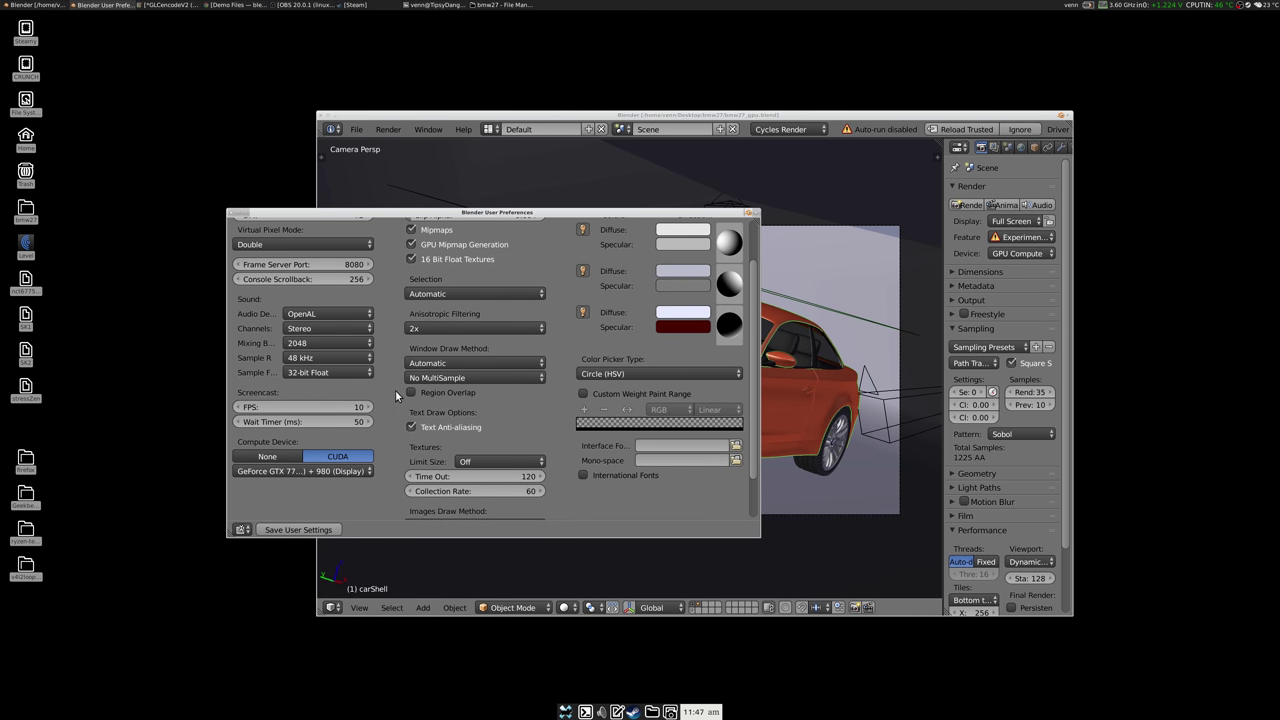
click(368, 472)
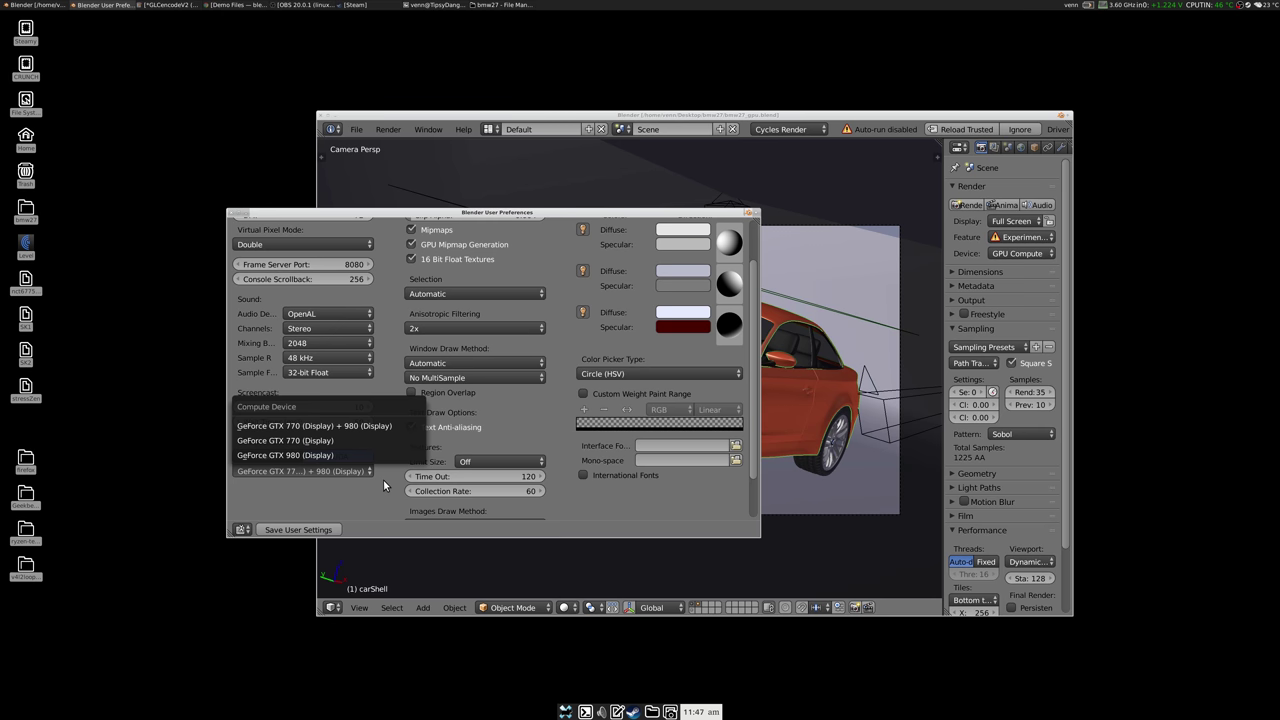
click(383, 479)
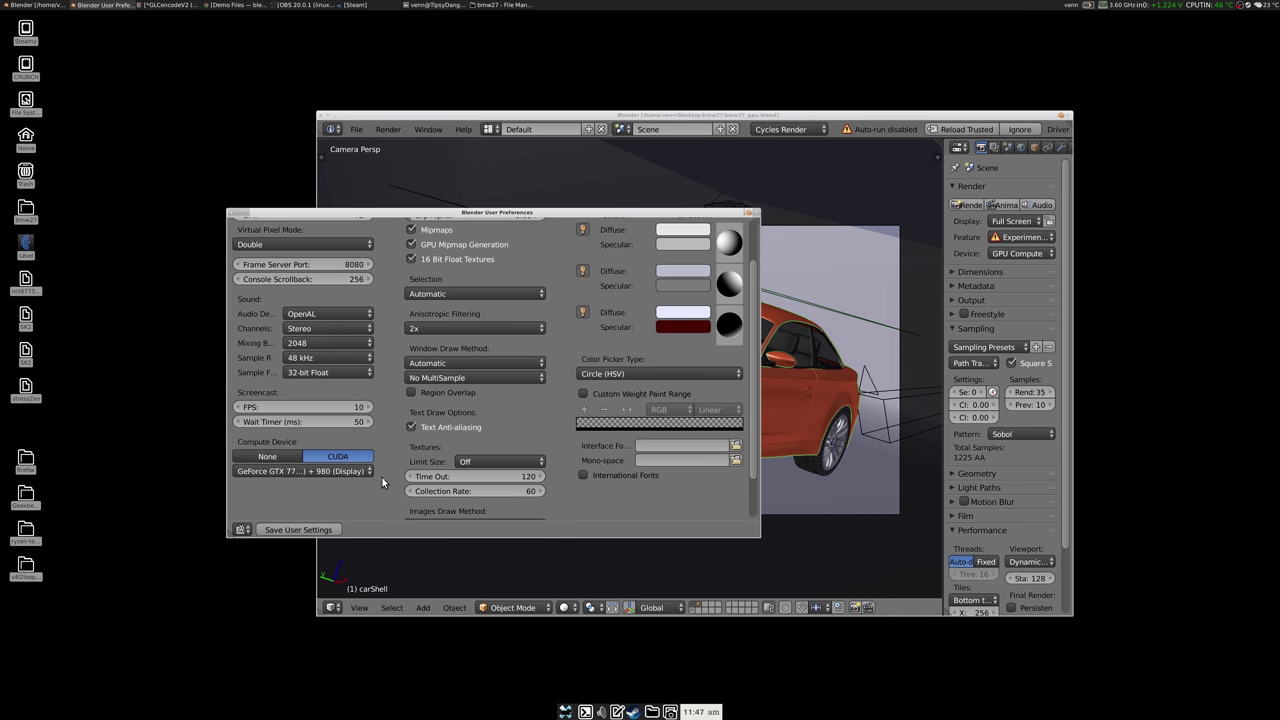
click(232, 214)
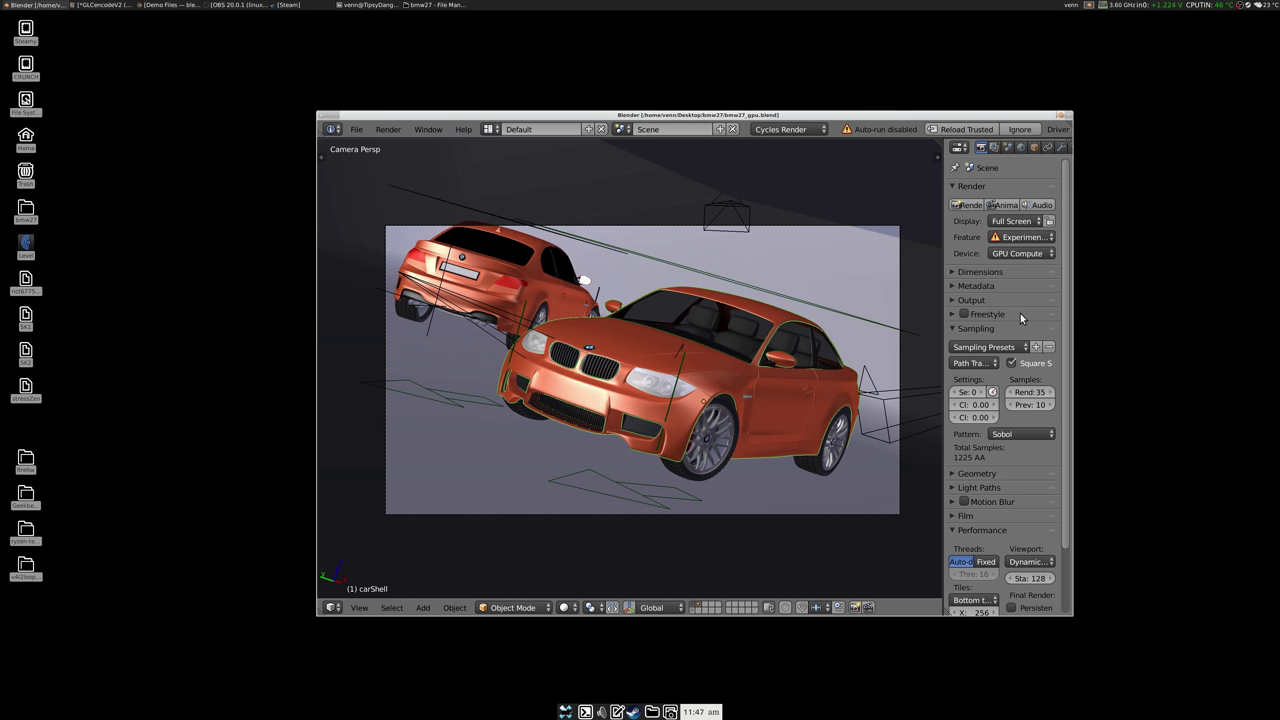
Review the scene's render device options and performance tile settings, and start rendering the image
click(1025, 253)
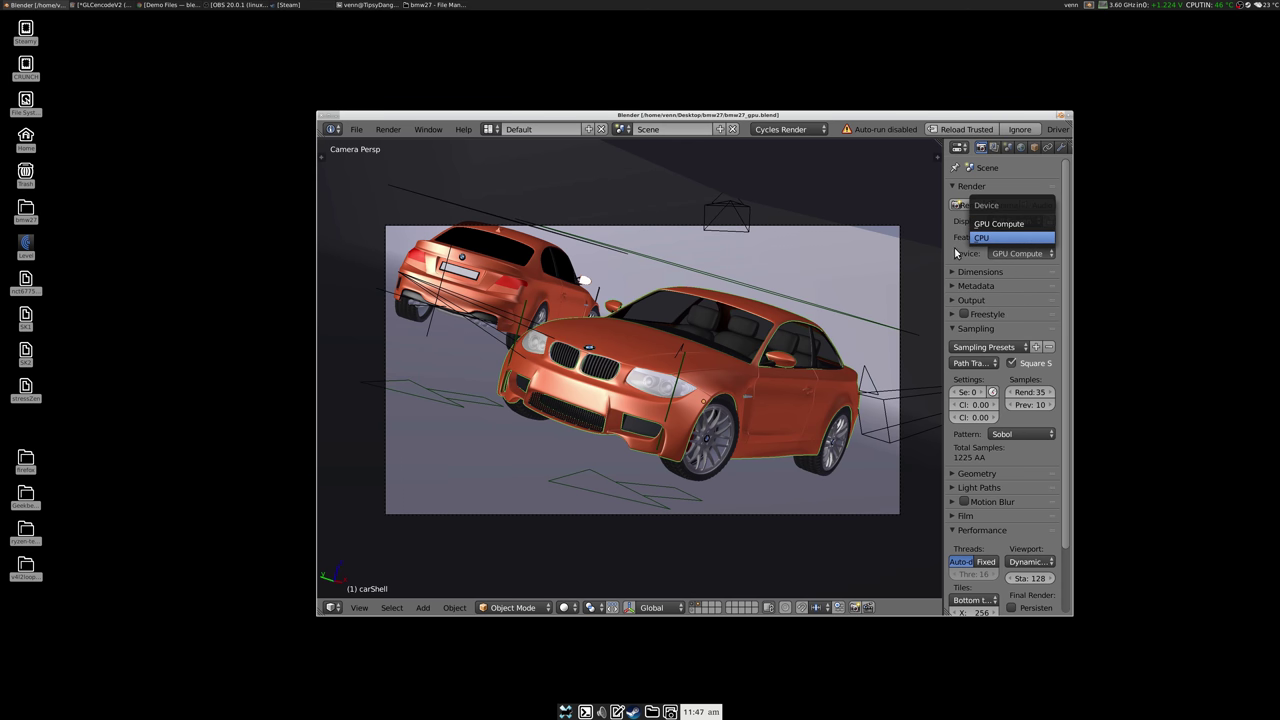
scroll(952, 249, down, 2)
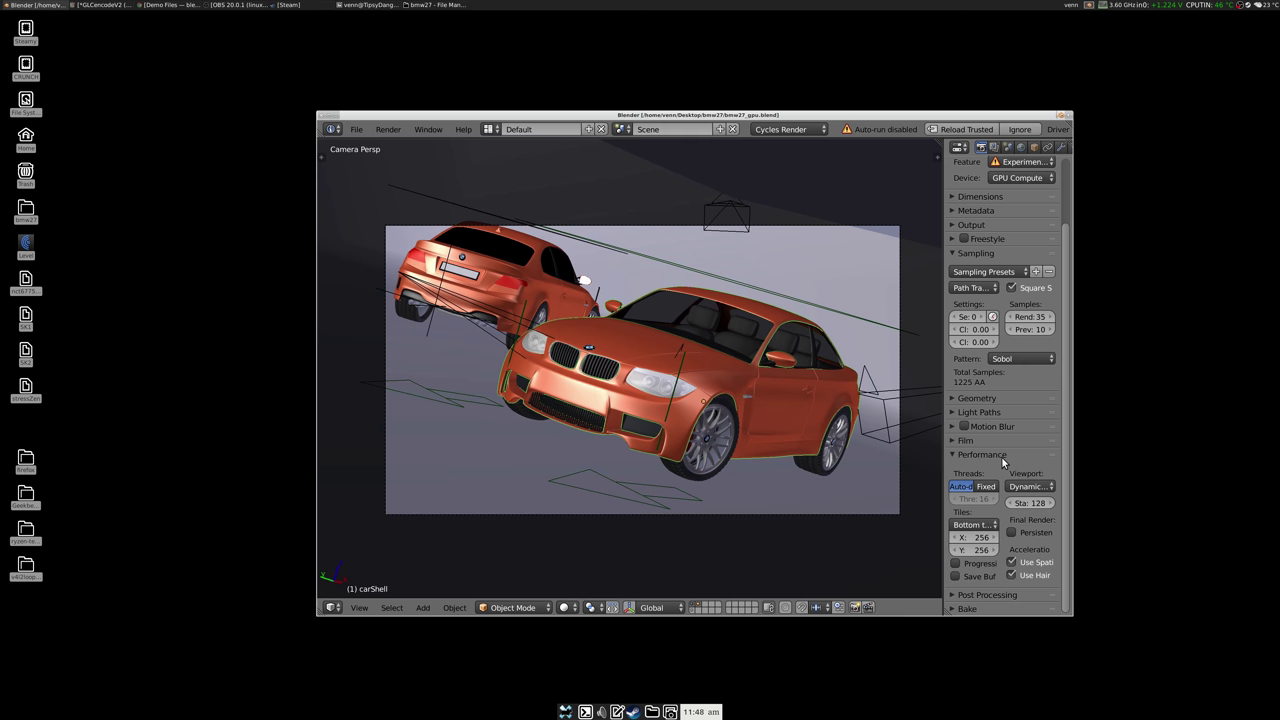
scroll(990, 450, up, 3)
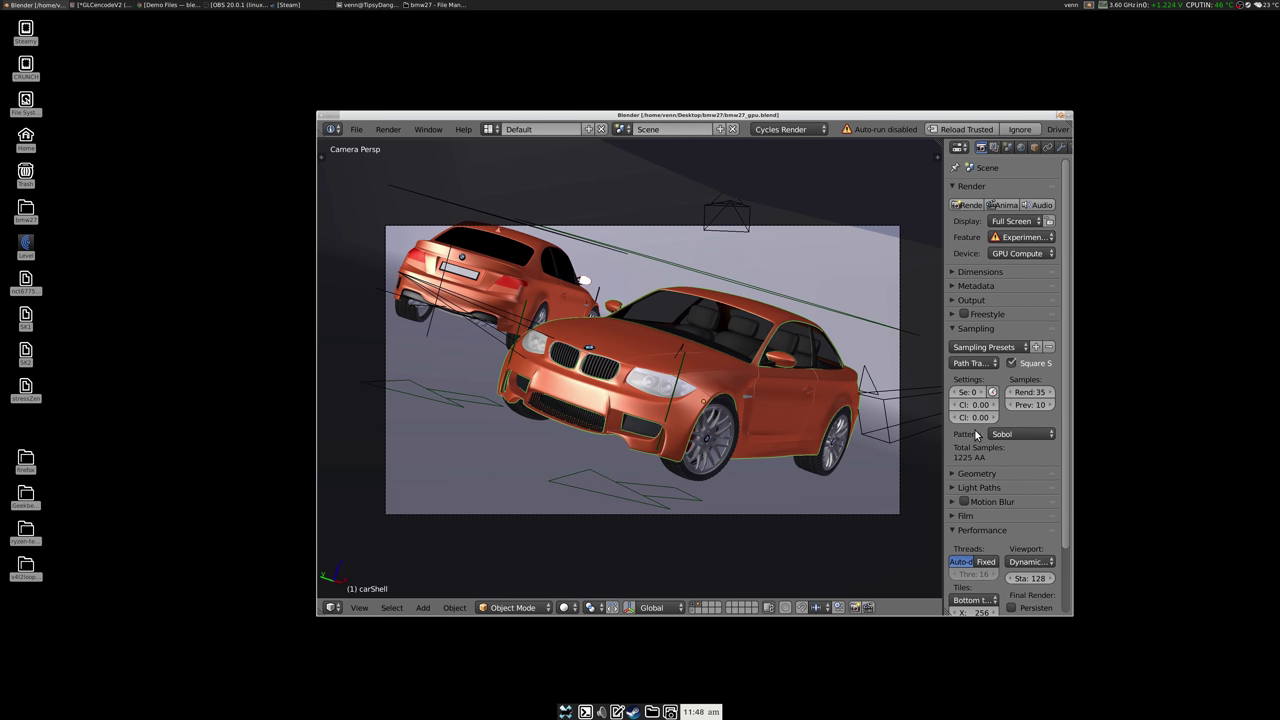
click(967, 206)
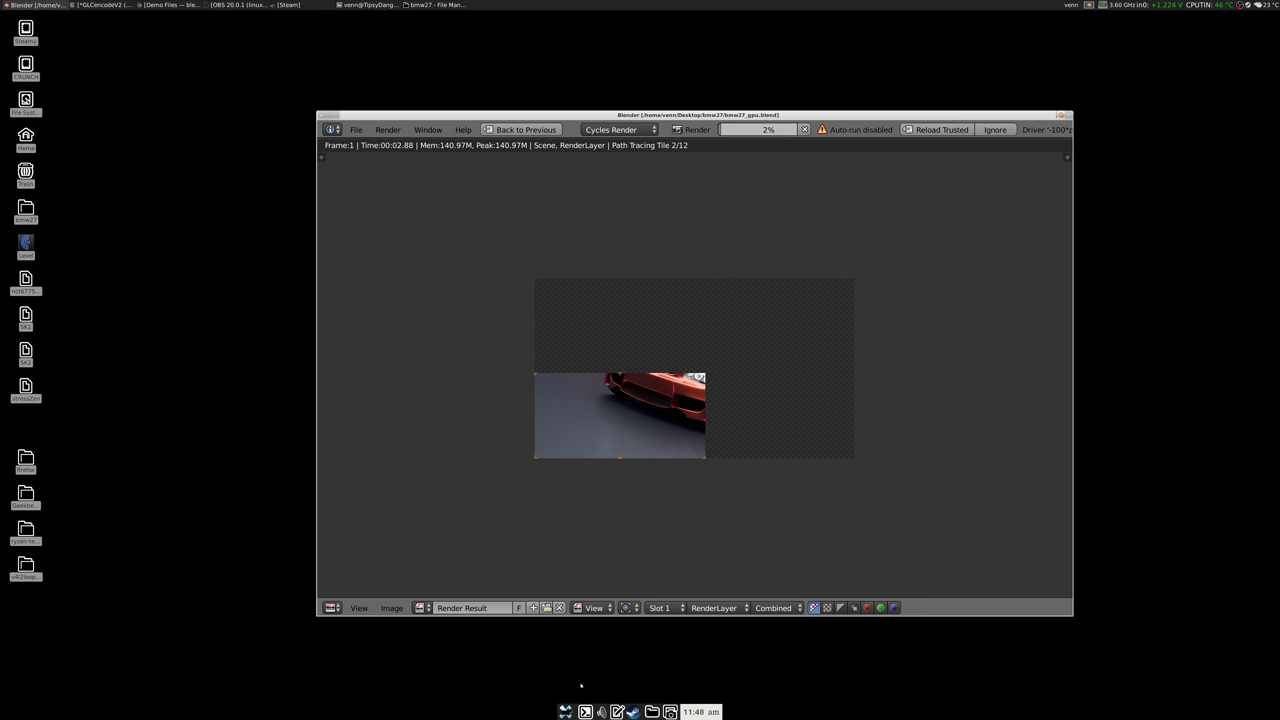
Open NVIDIA X Server Settings, examine the utilization of the GeForce GTX 980 and GTX 770, and quit it
click(566, 712)
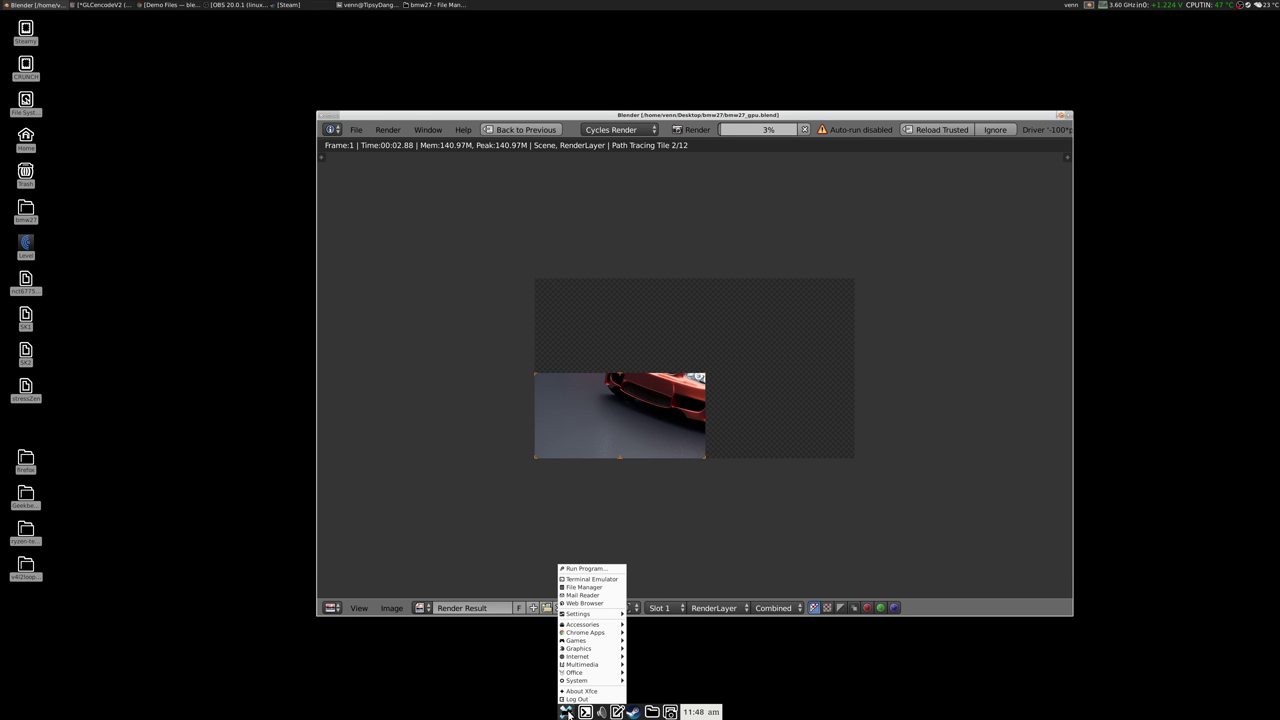
mouse_move(580, 683)
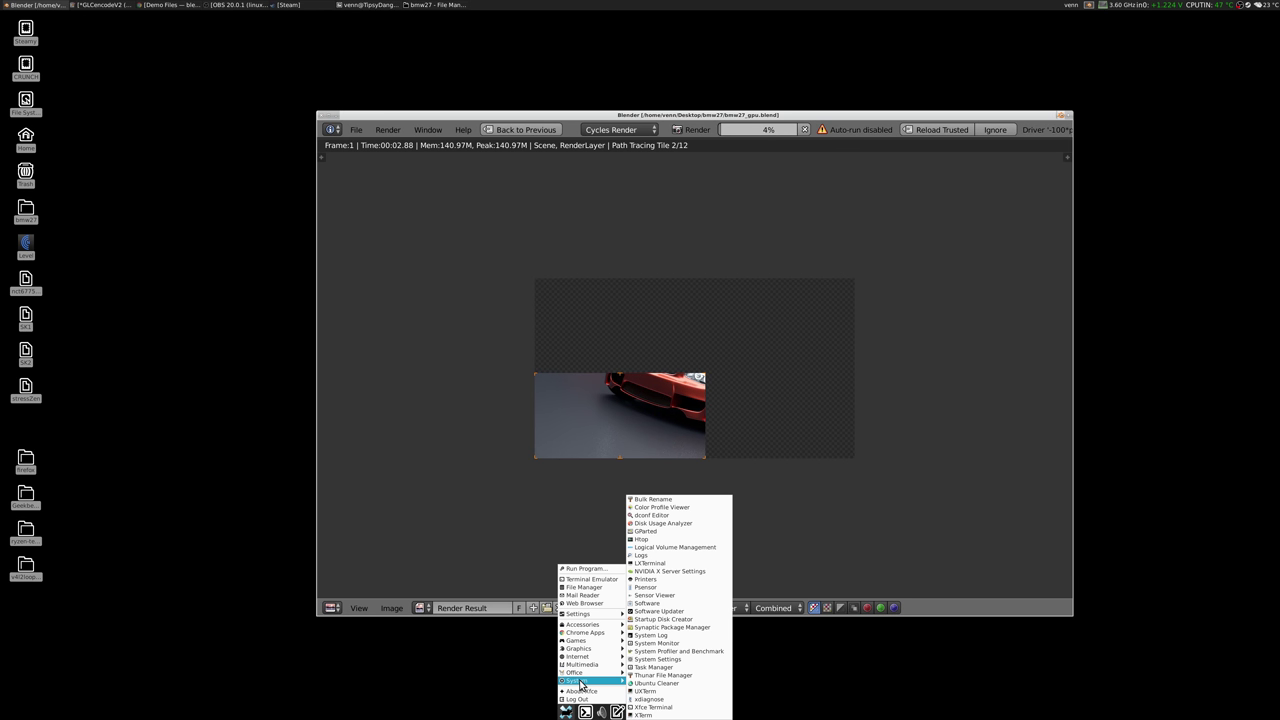
click(671, 581)
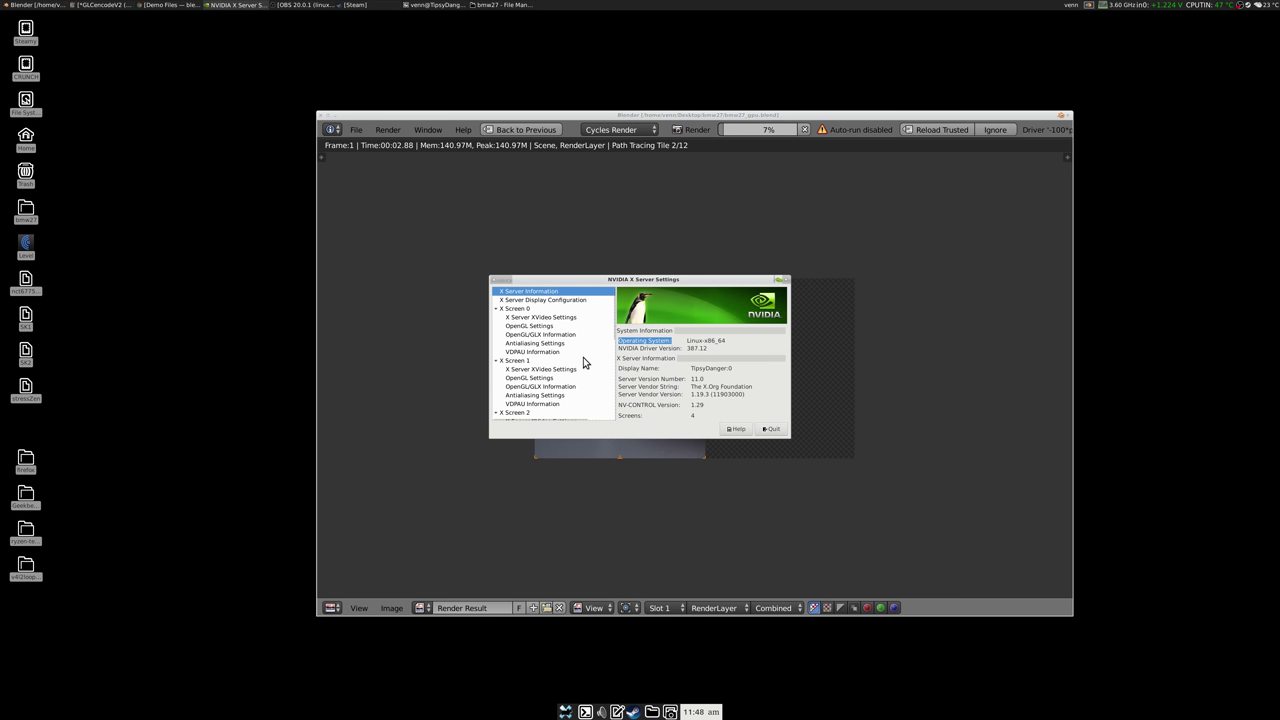
scroll(583, 357, down, 3)
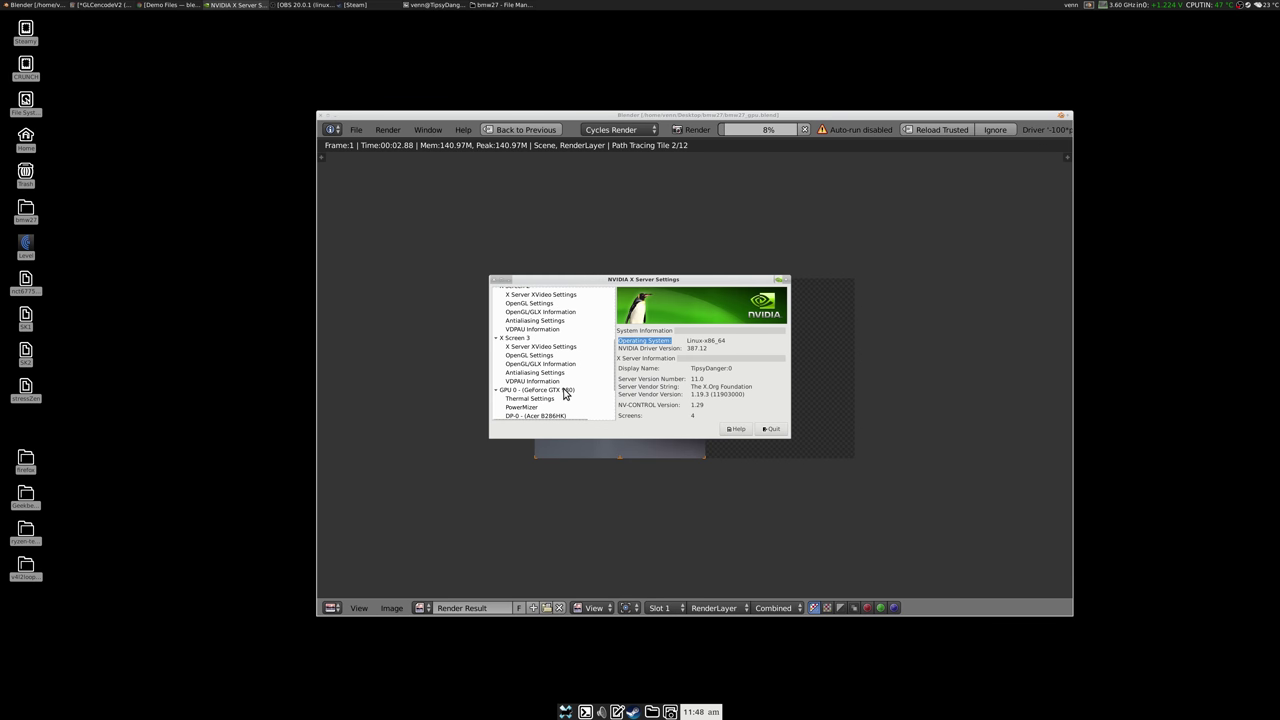
click(564, 391)
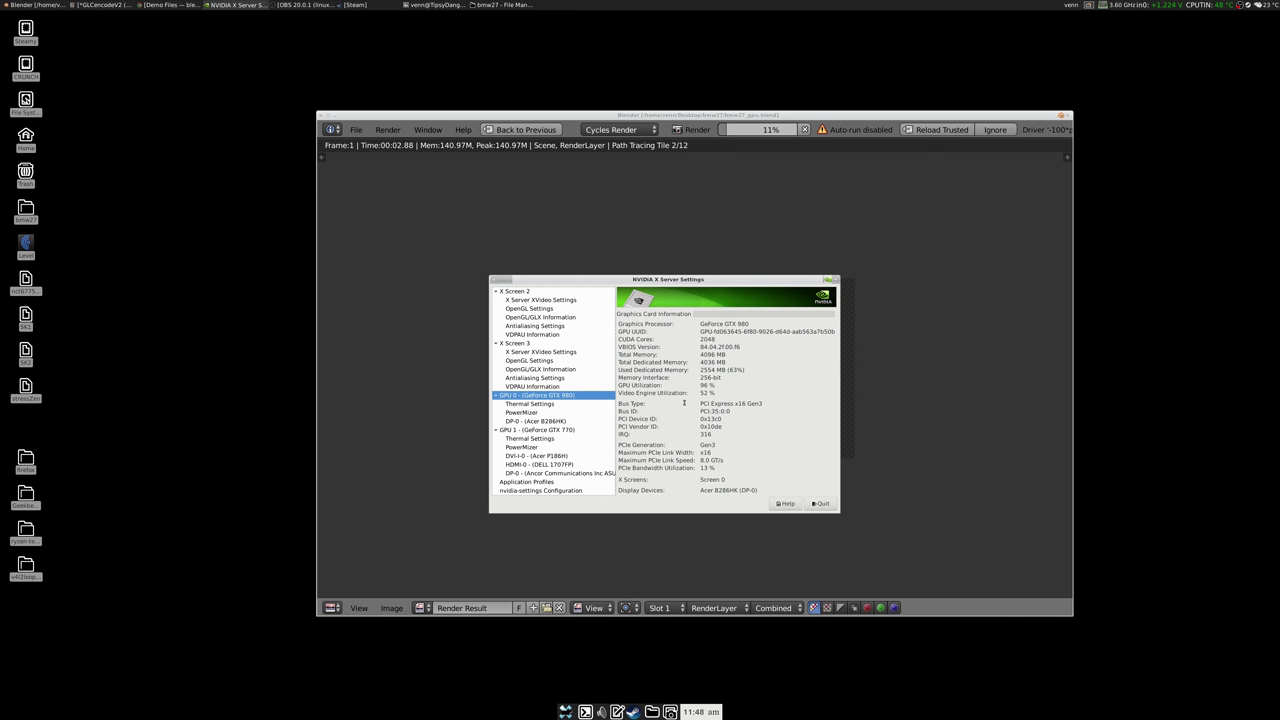
click(571, 430)
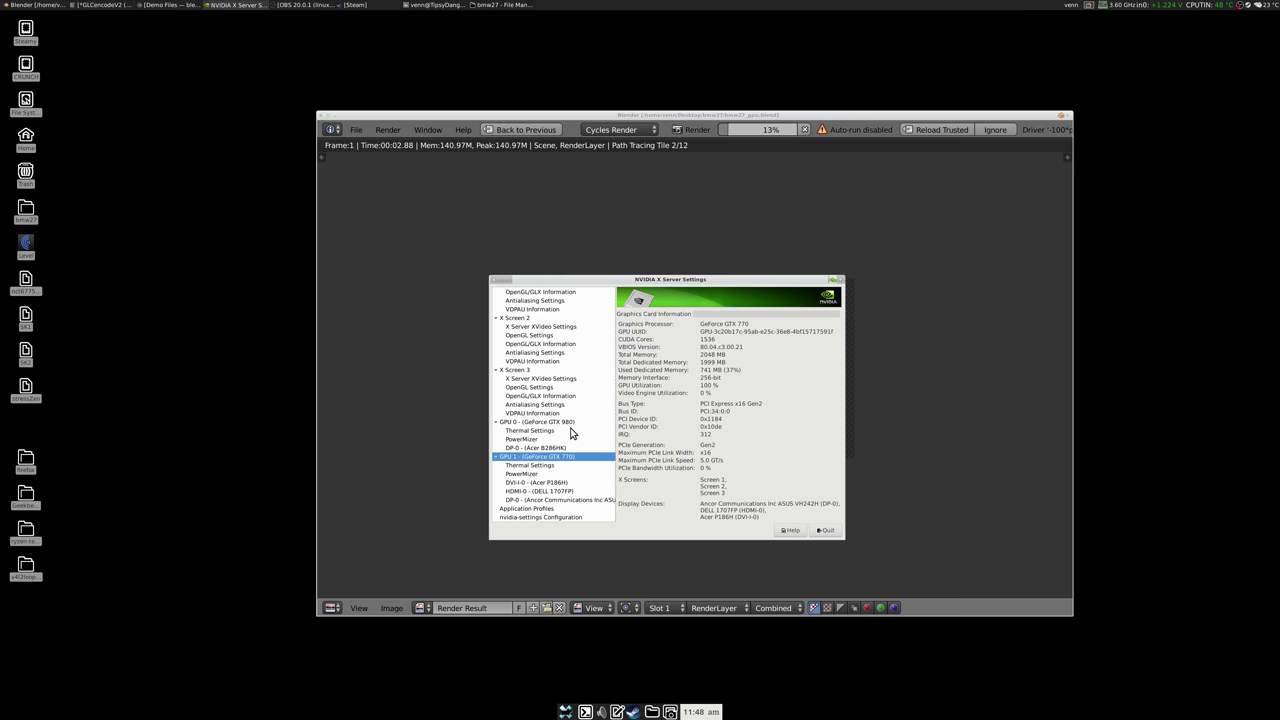
click(824, 530)
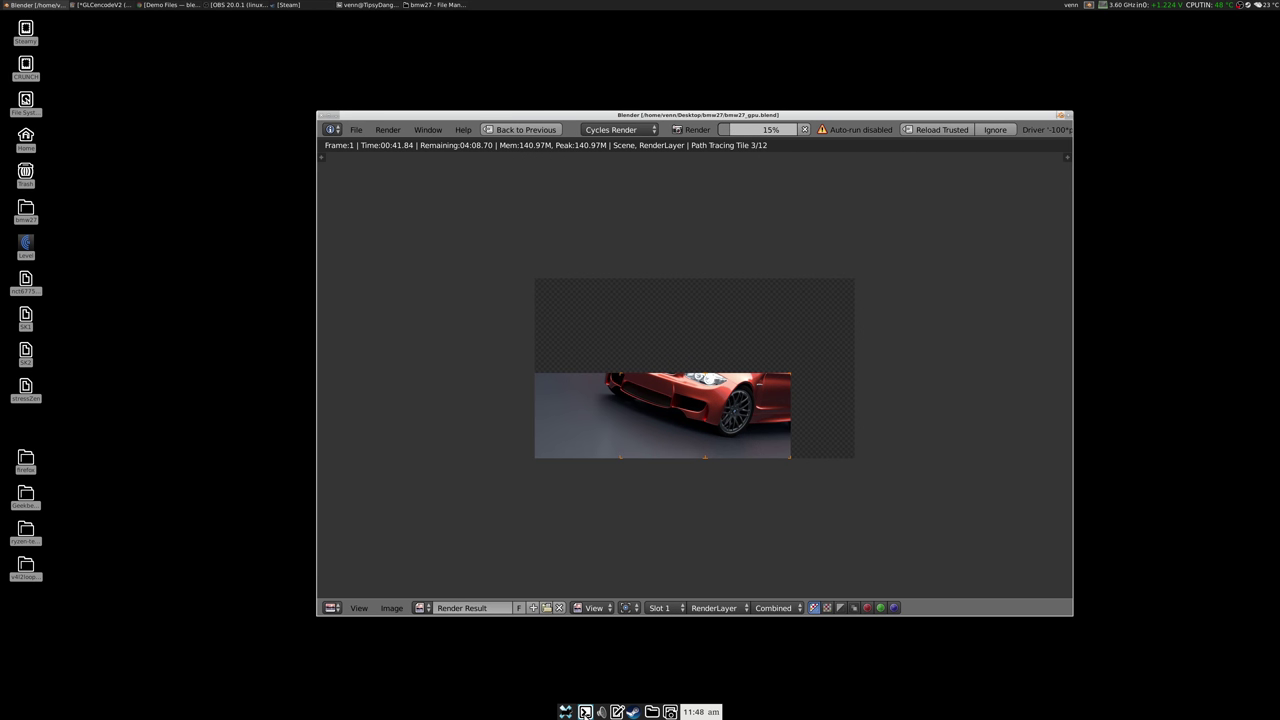
Check the processor load during the render with htop in a new terminal, and close that terminal
click(585, 712)
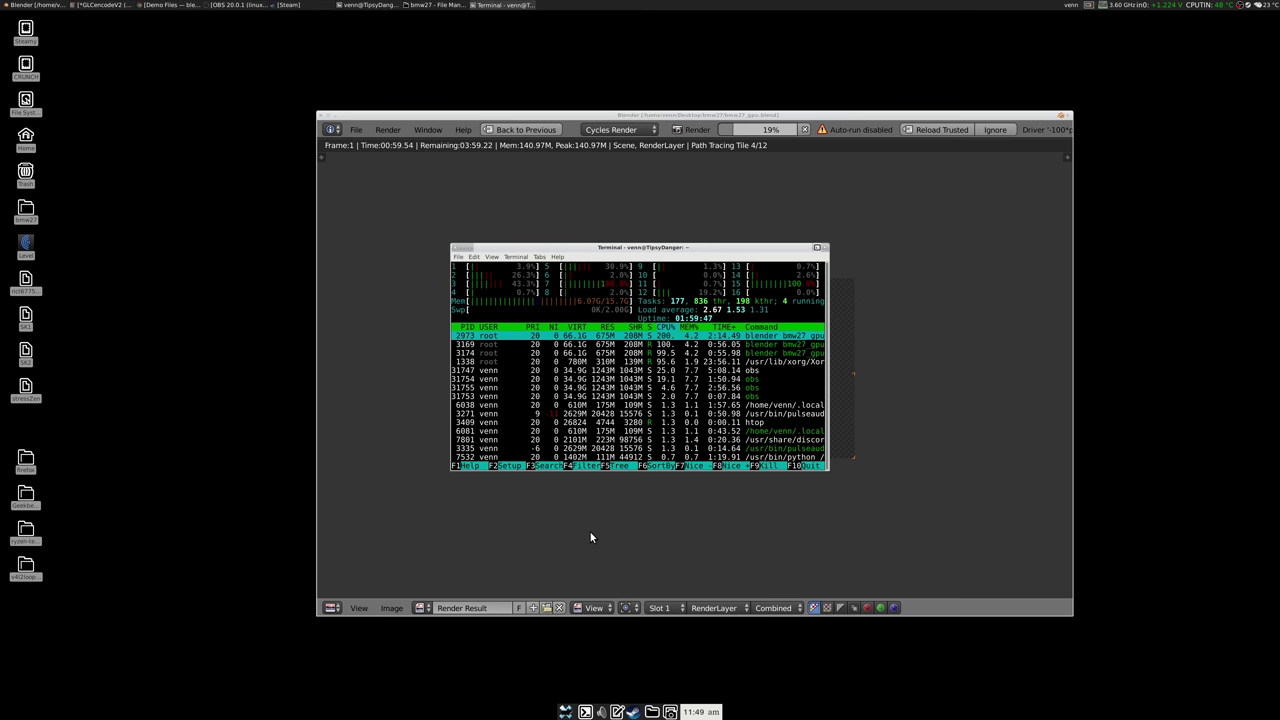
key(q)
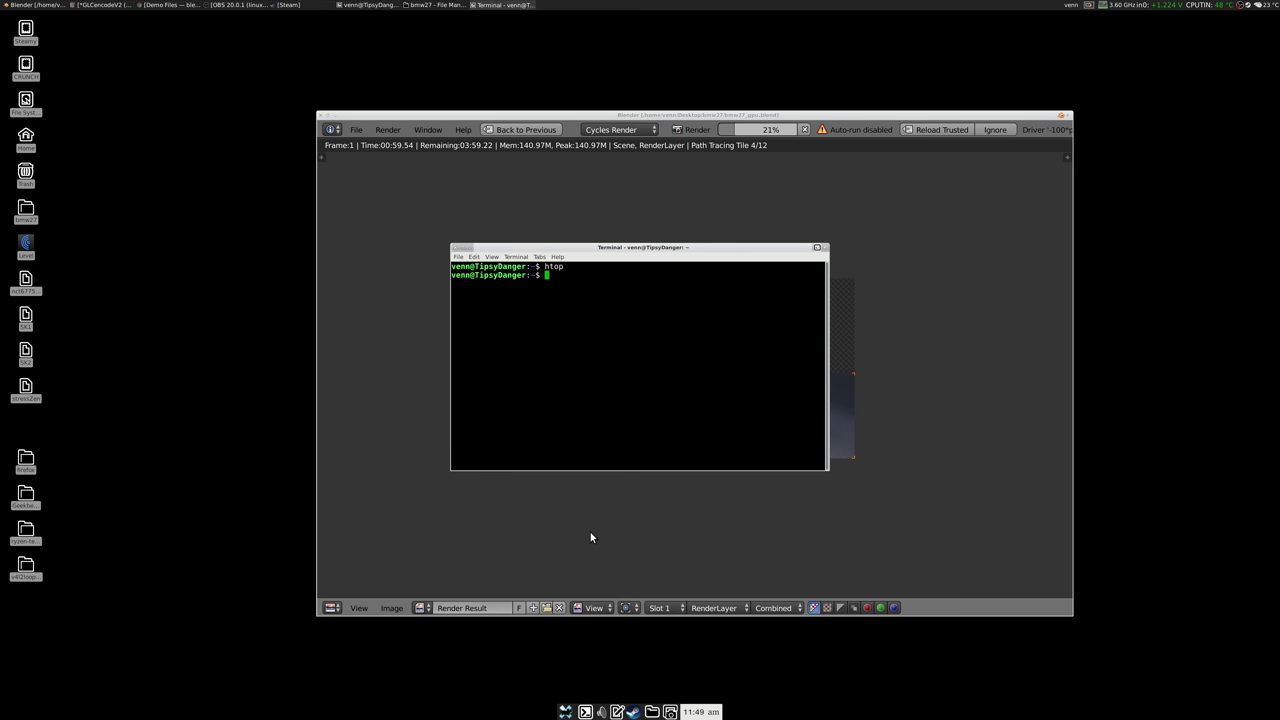
key(ctrl+d)
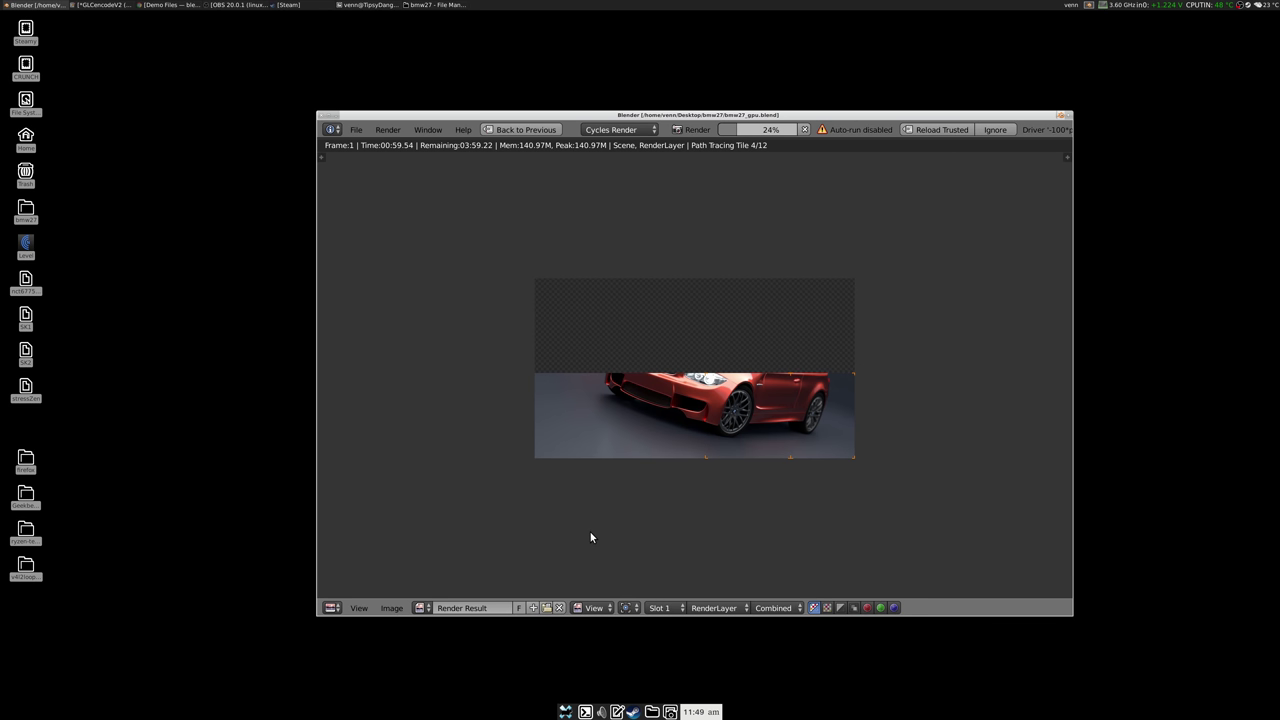